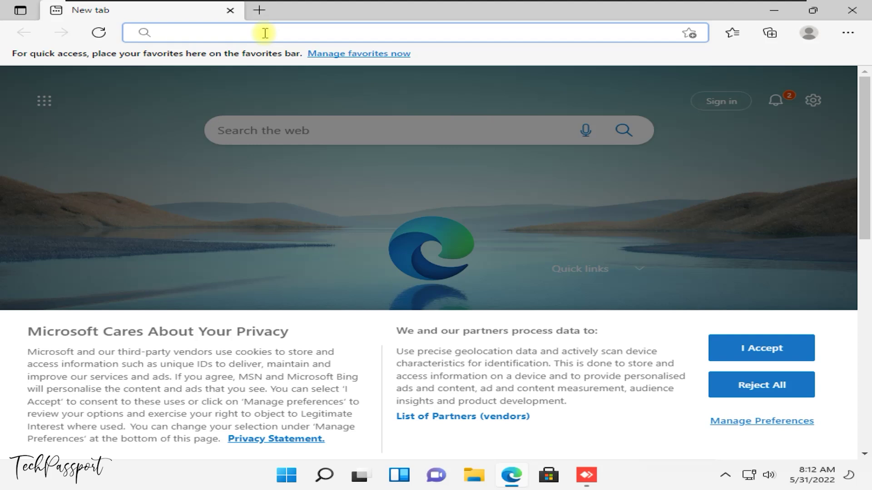
- Minimize Microsoft Edge so File Explorer's Quick access view is visible
{"action": "left_click", "coordinate": [774, 10]}
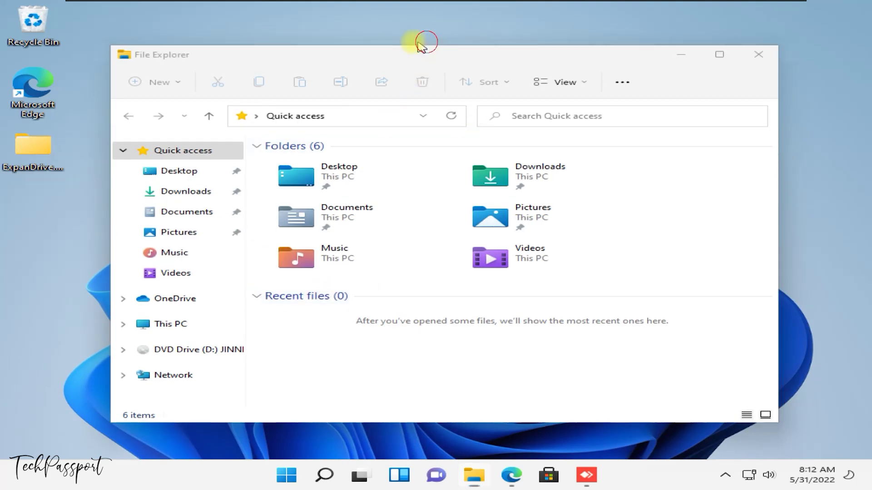
- Maximize File Explorer, show This PC with the C: and DVD drives, then return to Edge
{"action": "double_click", "coordinate": [421, 59]}
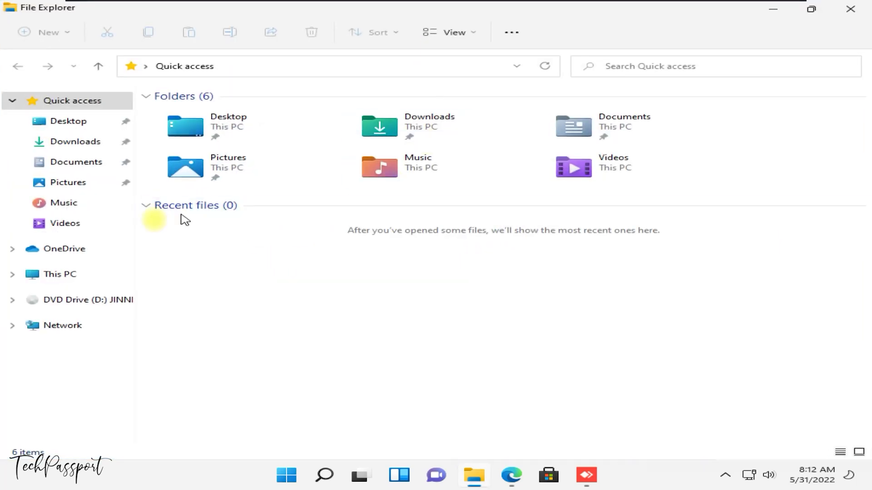
{"action": "left_click", "coordinate": [74, 275]}
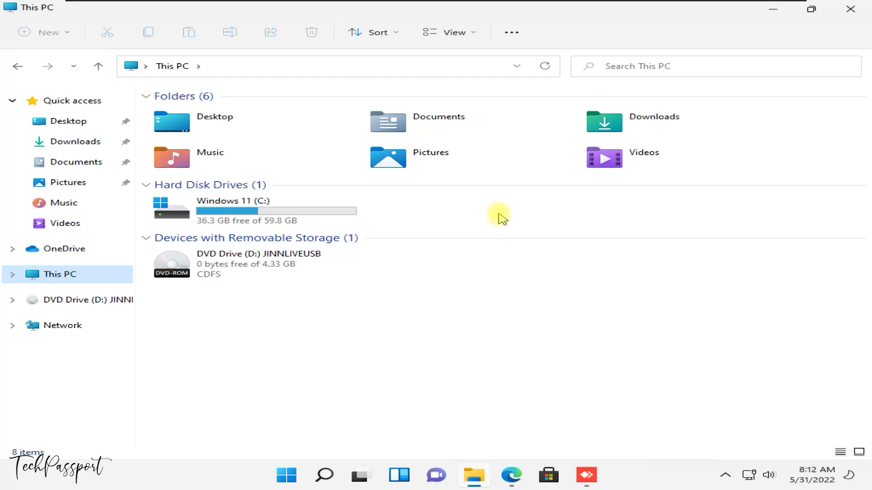
{"action": "left_click", "coordinate": [511, 476]}
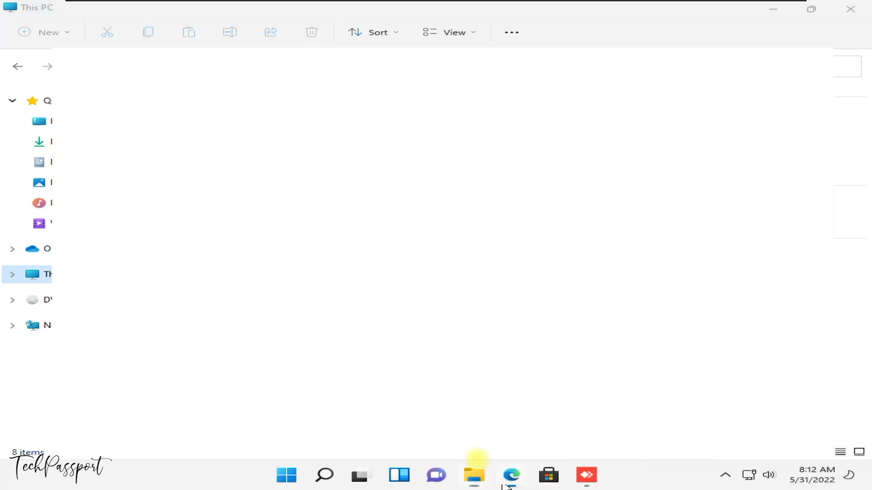
- Search Bing for ExpanDrive, fix the query's spelling, and rerun the search
{"action": "left_click", "coordinate": [227, 32]}
{"action": "type", "text": "e"}
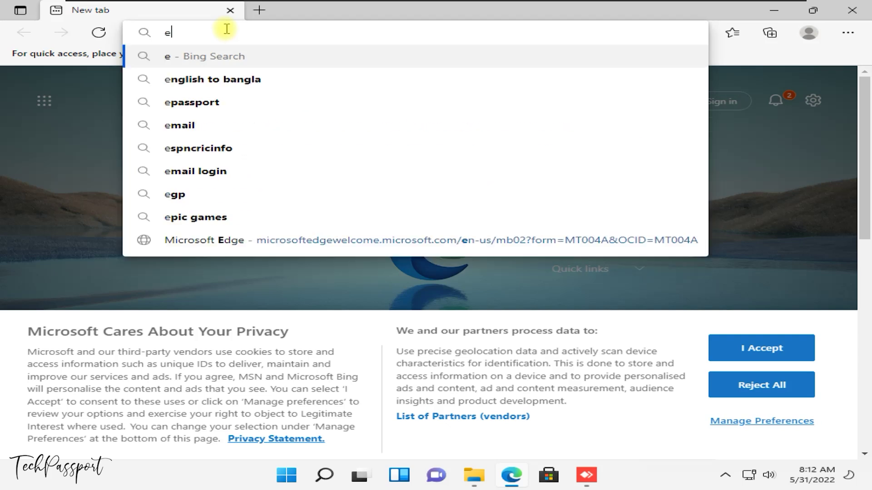
{"action": "type", "text": "pendd"}
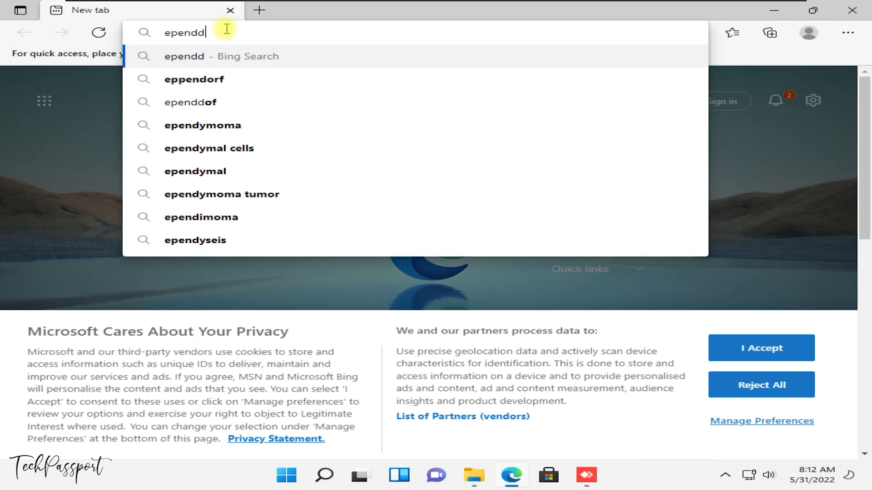
{"action": "type", "text": "irve"}
{"action": "key", "text": "Return"}
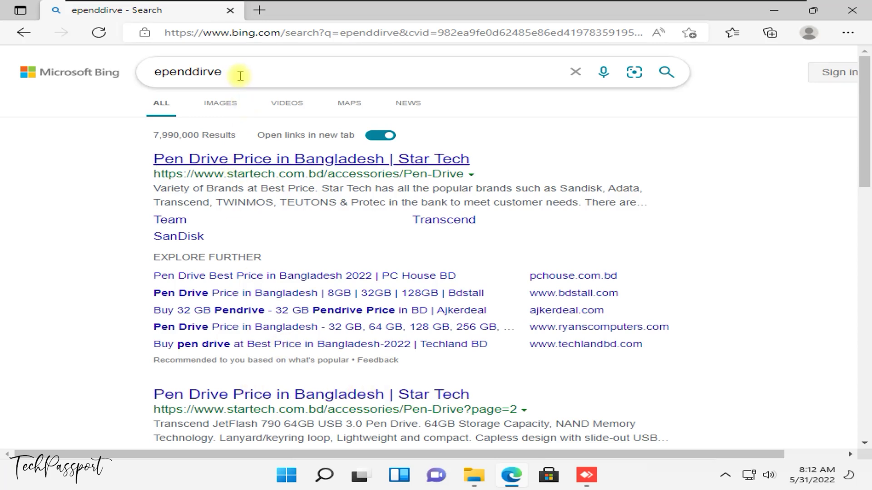
{"action": "left_click", "coordinate": [194, 72]}
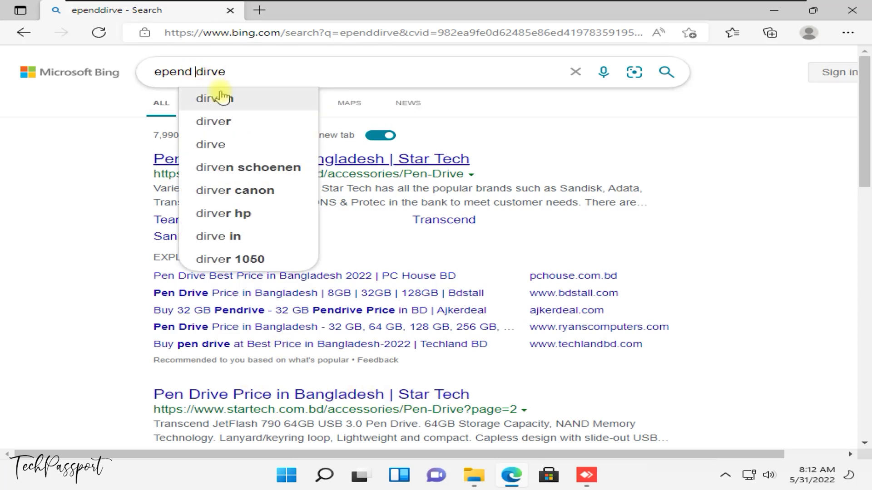
{"action": "left_click", "coordinate": [163, 72]}
{"action": "type", "text": "x"}
{"action": "key", "text": "Return"}
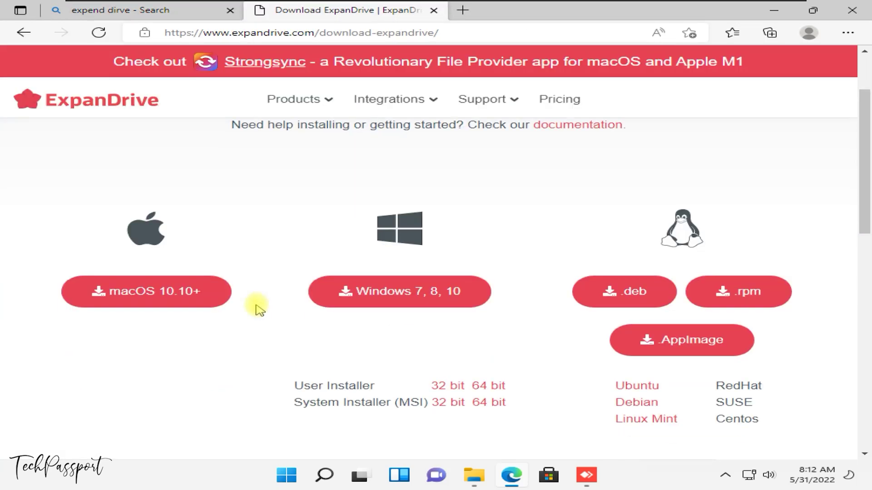
{"action": "scroll", "coordinate": [579, 270], "scroll_direction": "down", "scroll_amount": 1}
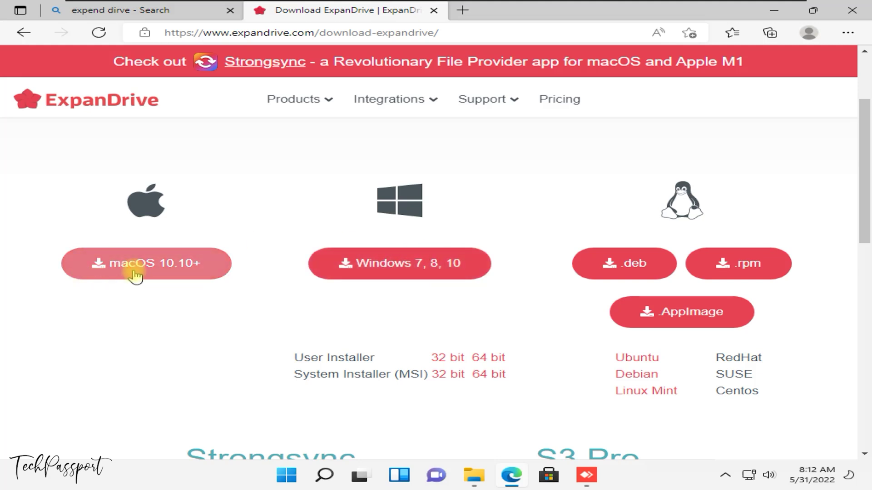
- Download the ExpanDrive installer using the 'Windows 7, 8, 10' button
{"action": "left_click", "coordinate": [406, 269]}
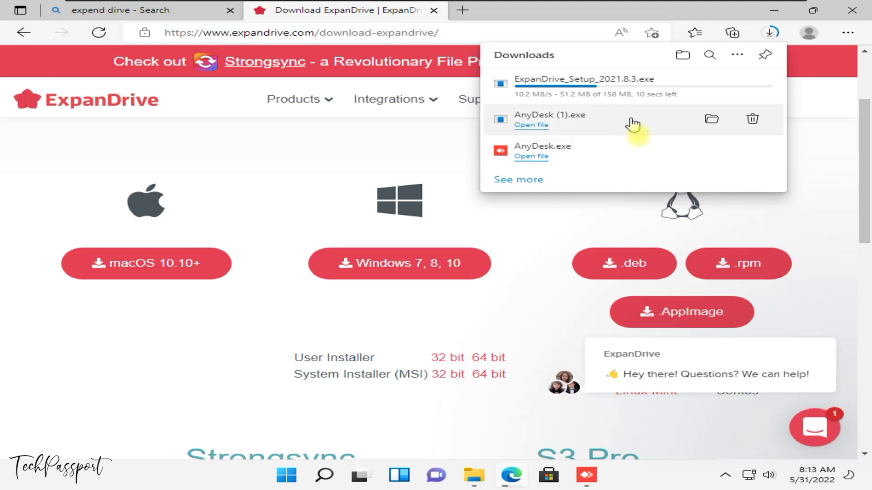
{"action": "mouse_move", "coordinate": [633, 146]}
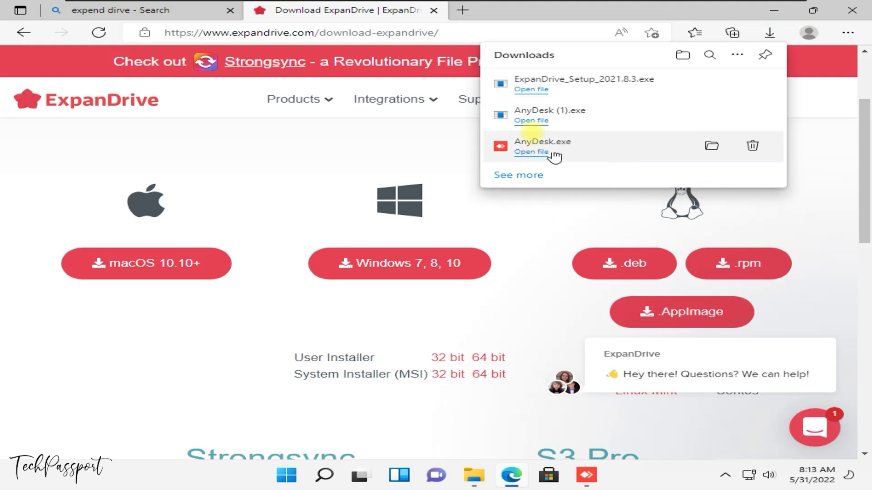
- Open the downloaded ExpanDrive_Setup file and move its Welcome window to the screen centre
{"action": "left_click", "coordinate": [530, 89]}
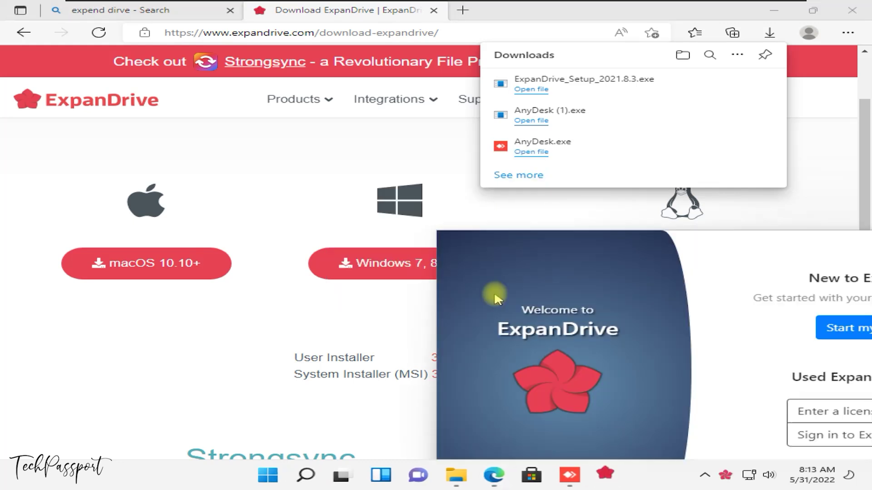
{"action": "left_click_drag", "start_coordinate": [799, 247], "coordinate": [725, 184]}
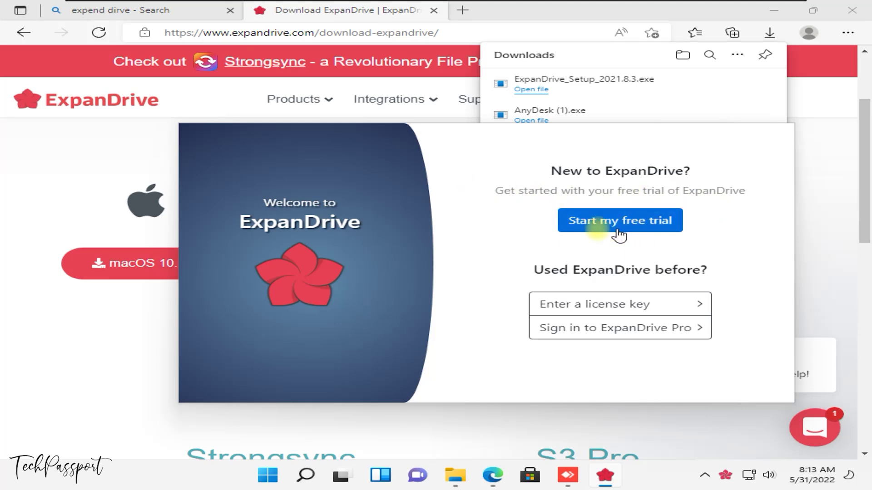
- Activate the free trial with full name and email, then close the welcome page and minimize Edge
{"action": "left_click", "coordinate": [603, 223]}
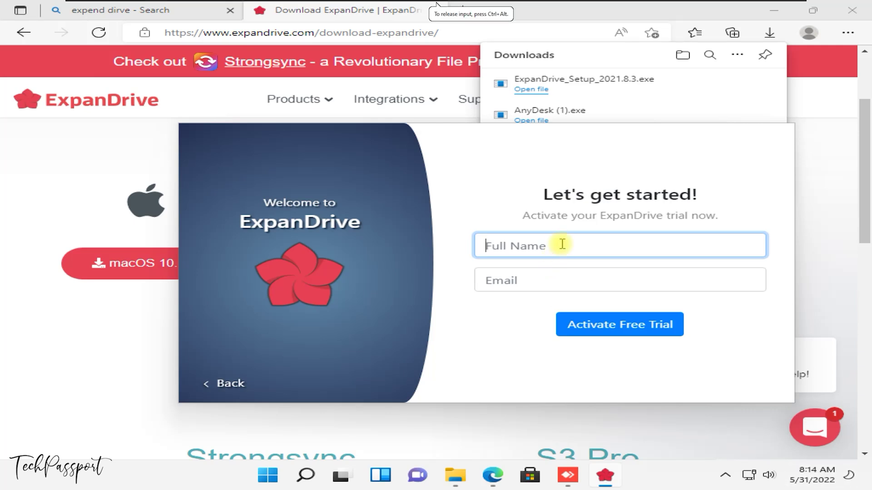
{"action": "type", "text": "Techpass"}
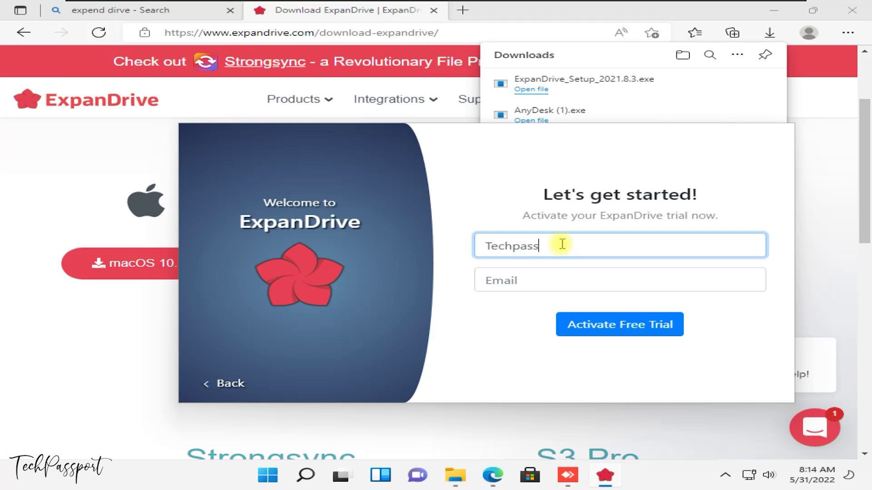
{"action": "type", "text": "port"}
{"action": "left_click", "coordinate": [578, 281]}
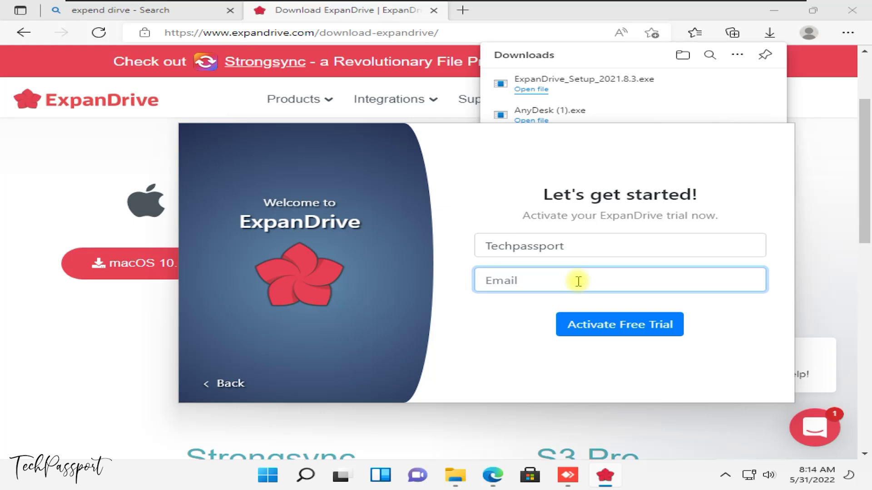
{"action": "type", "text": "n"}
{"action": "key", "text": "BackSpace"}
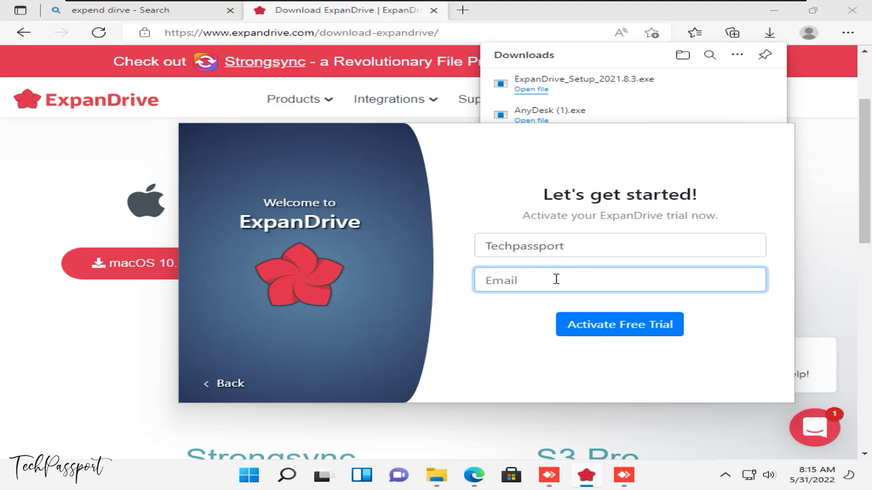
{"action": "left_click", "coordinate": [585, 324]}
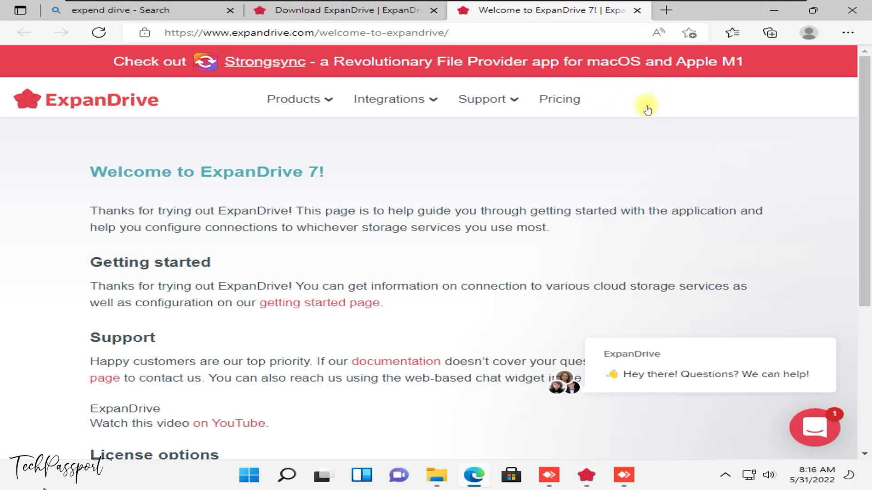
{"action": "left_click", "coordinate": [637, 10]}
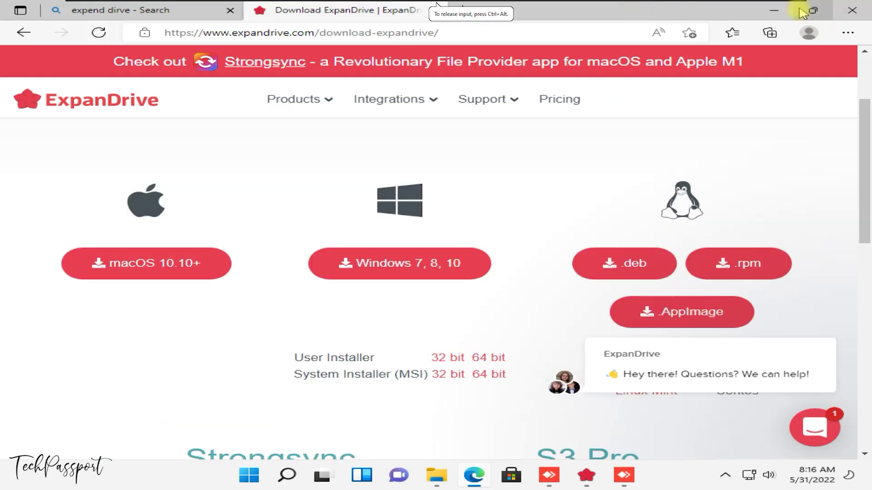
{"action": "left_click", "coordinate": [775, 11]}
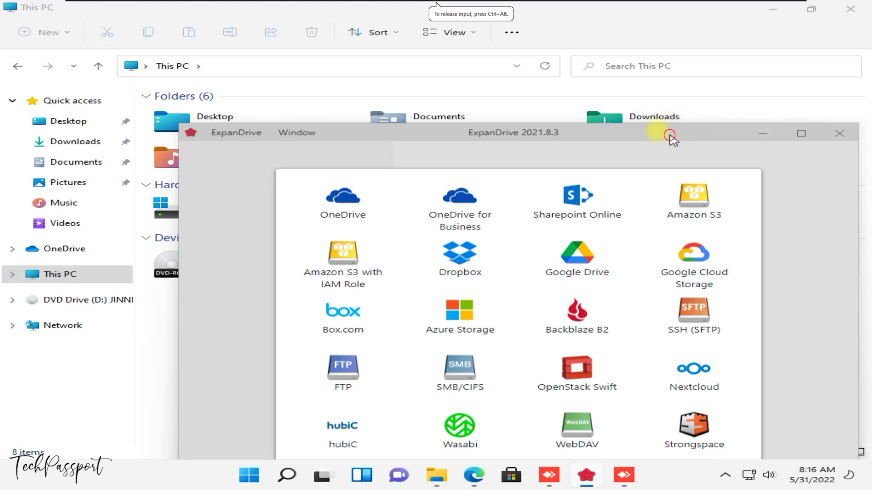
- Move the ExpanDrive window up-left and pick the Google Drive tile
{"action": "left_click_drag", "start_coordinate": [669, 132], "coordinate": [612, 39]}
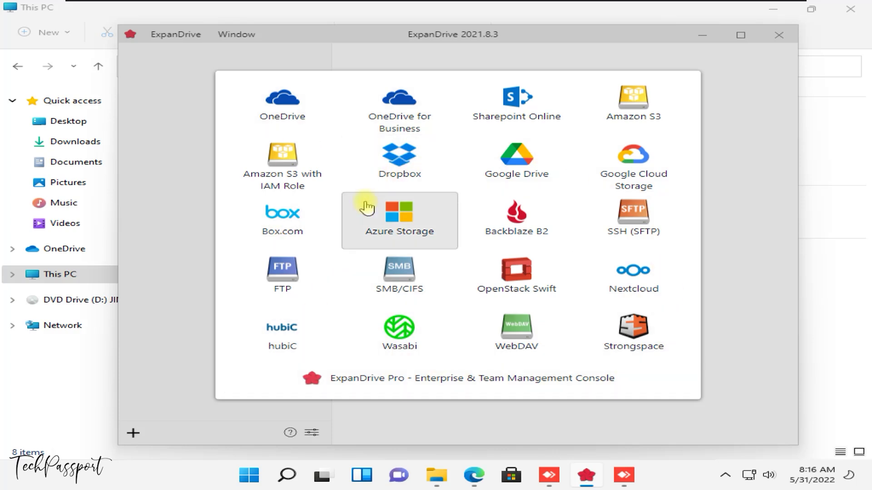
{"action": "left_click", "coordinate": [517, 171]}
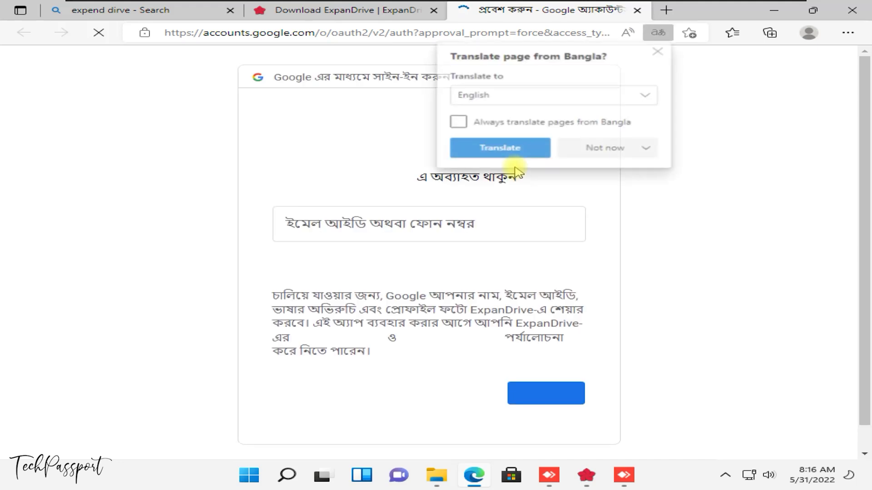
- Sign in with the first account's autofilled email and password, then allow ExpanDrive Drive access
{"action": "left_click", "coordinate": [657, 51]}
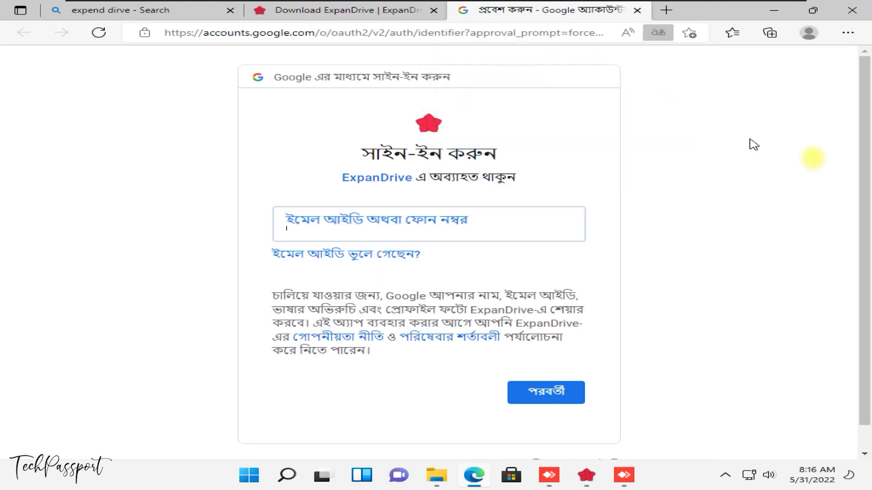
{"action": "left_click", "coordinate": [550, 235]}
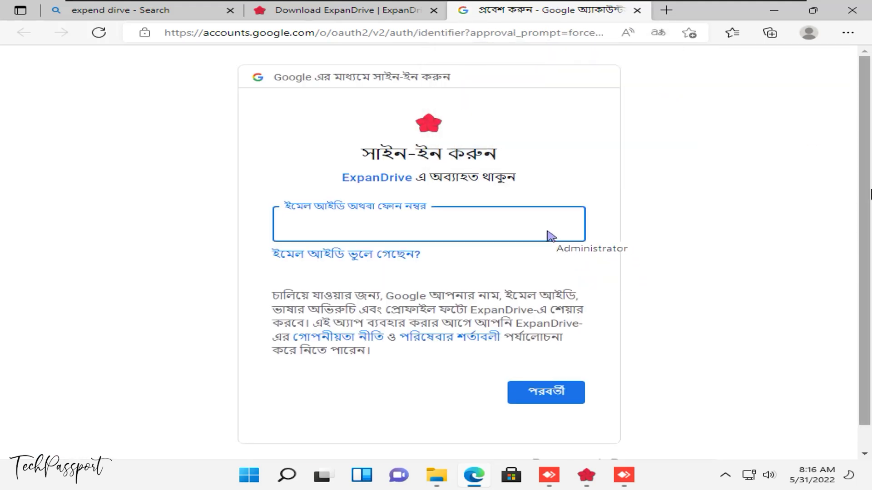
{"action": "left_click", "coordinate": [363, 237]}
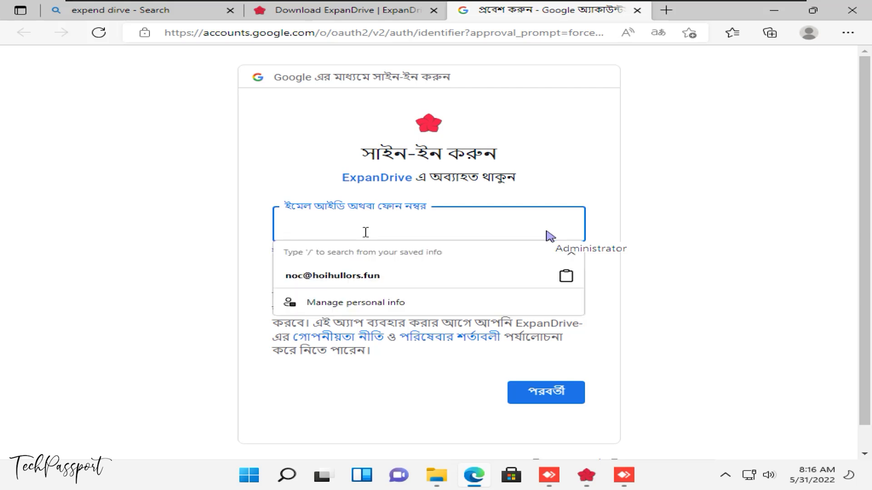
{"action": "left_click", "coordinate": [545, 392]}
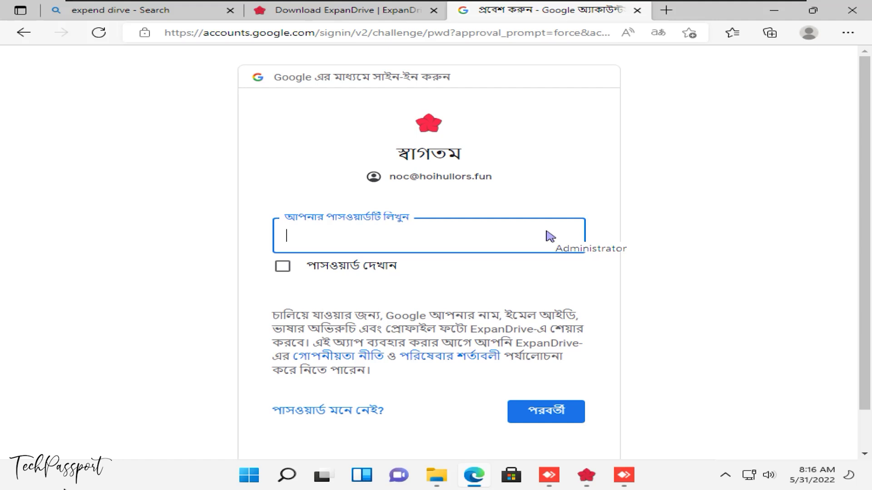
{"action": "type", "text": "**************"}
{"action": "left_click", "coordinate": [545, 411]}
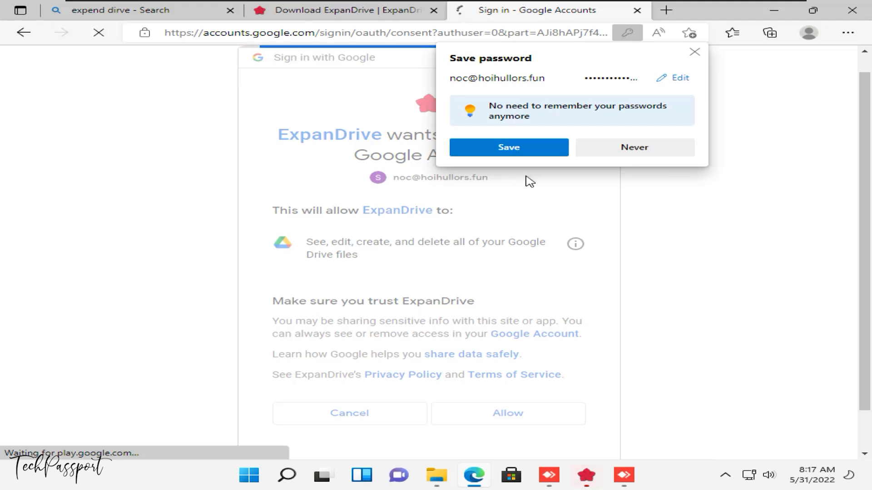
{"action": "left_click", "coordinate": [634, 147]}
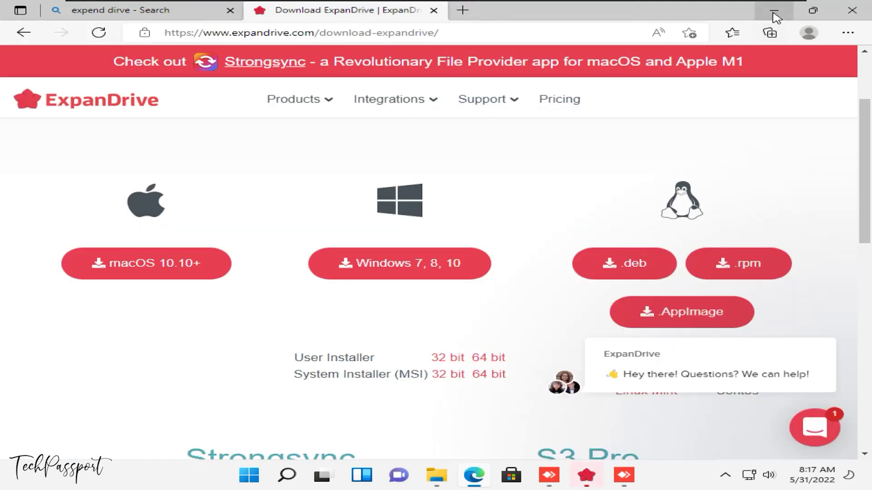
- Close the authorized browser tab and save the Google Drive connection on drive letter Z:
{"action": "left_click", "coordinate": [773, 9]}
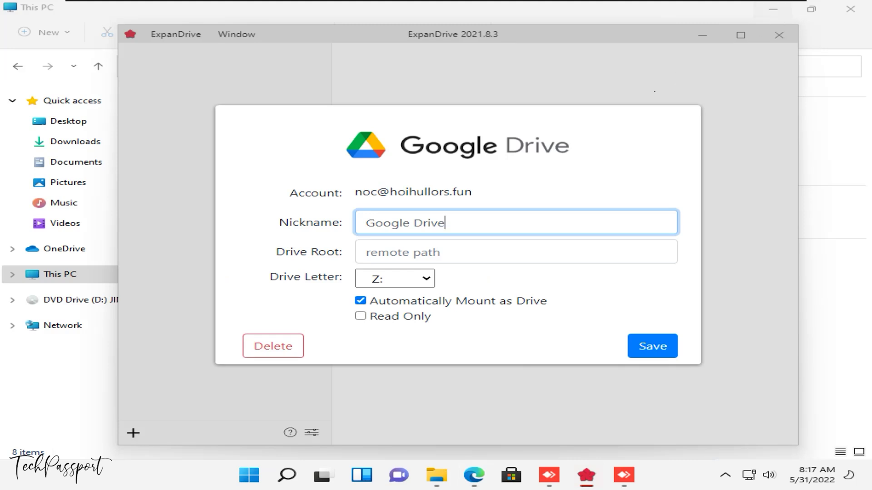
{"action": "left_click", "coordinate": [652, 346]}
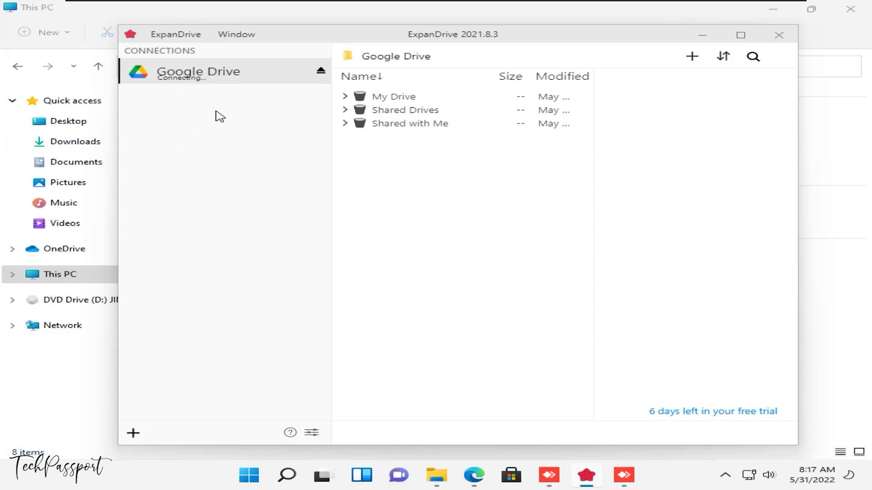
- Minimize ExpanDrive, open Google Drive (Z:) from This PC to view its files, then go back
{"action": "left_click", "coordinate": [702, 38]}
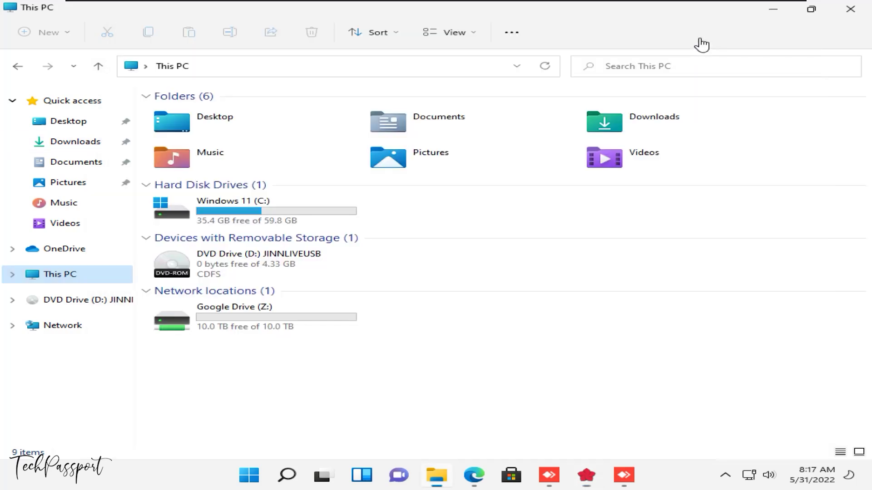
{"action": "right_click", "coordinate": [289, 366]}
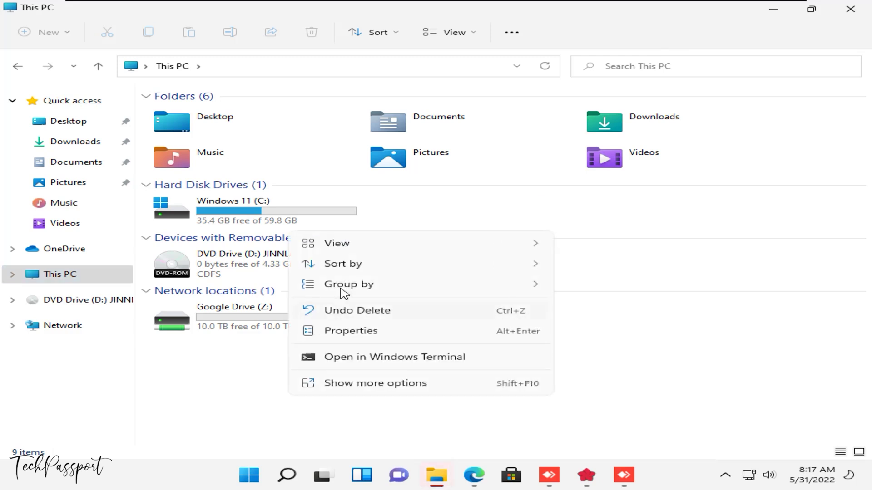
{"action": "left_click", "coordinate": [259, 350]}
{"action": "double_click", "coordinate": [259, 324]}
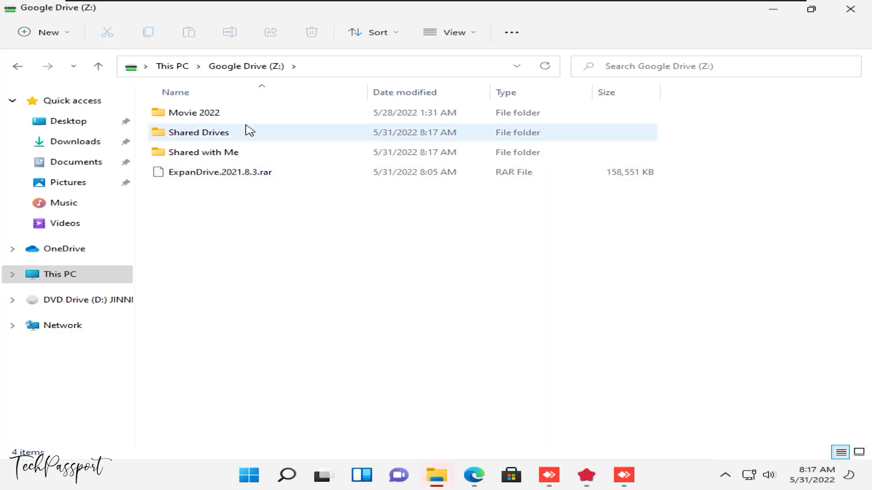
{"action": "left_click", "coordinate": [19, 66]}
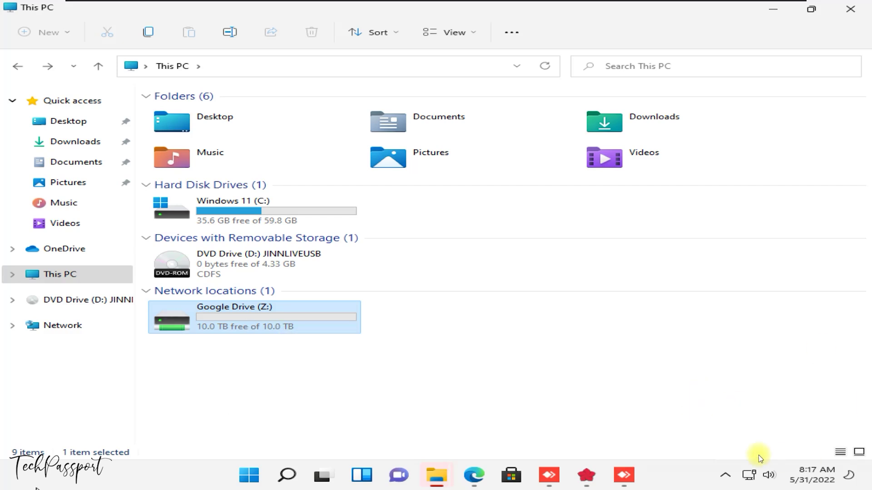
- Start a new Google Drive connection in ExpanDrive and choose a different Google account
{"action": "left_click", "coordinate": [670, 406]}
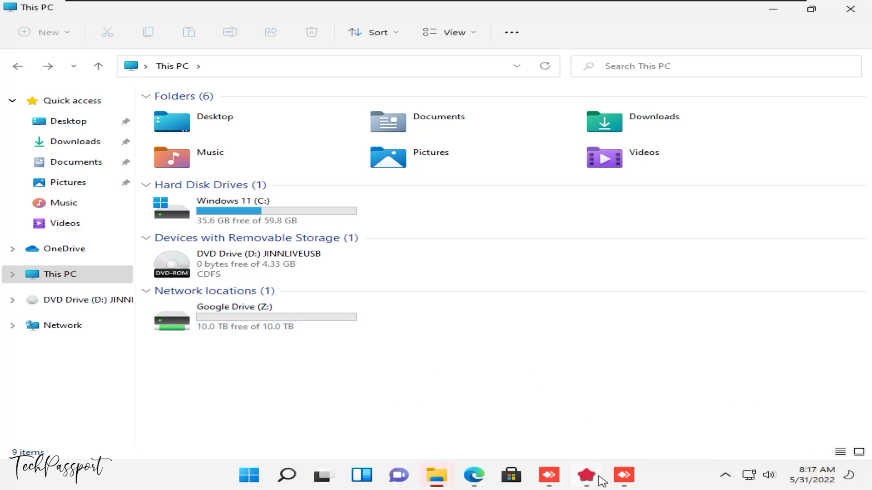
{"action": "left_click", "coordinate": [589, 475]}
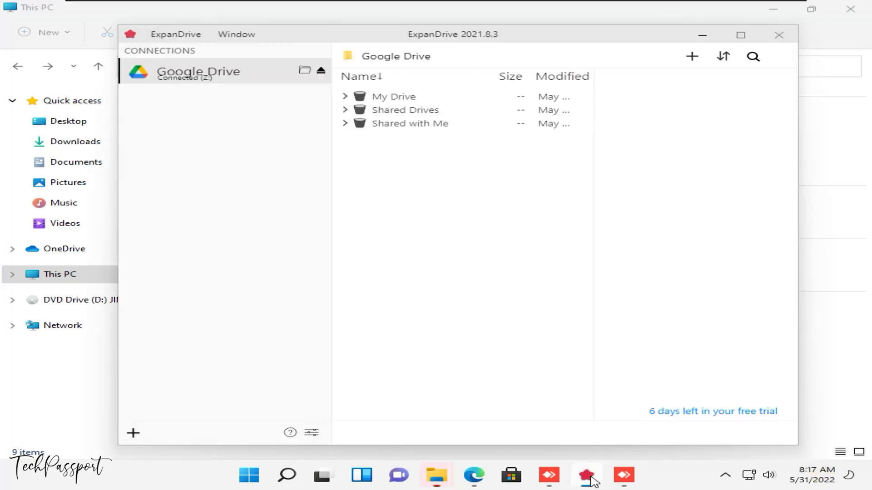
{"action": "left_click", "coordinate": [134, 433]}
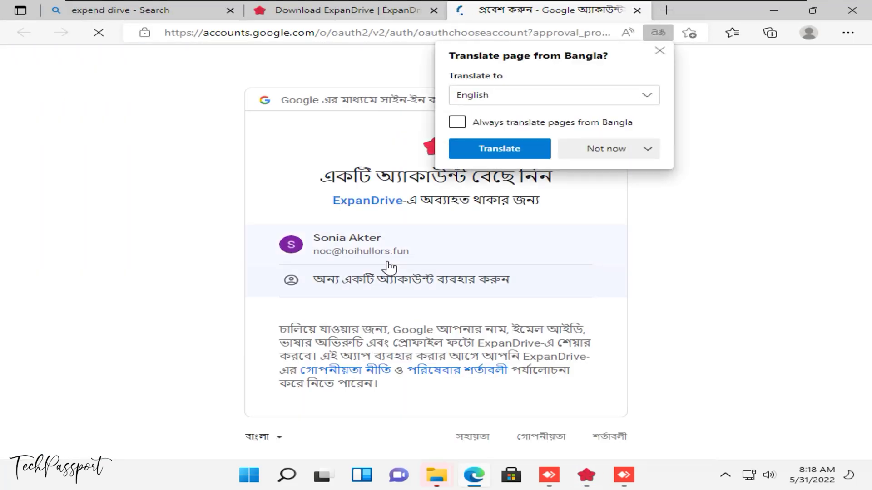
{"action": "left_click", "coordinate": [416, 280]}
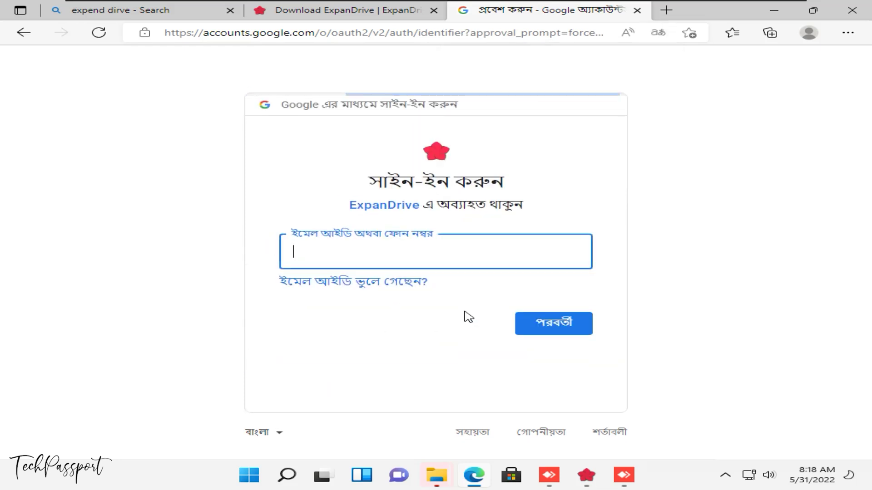
- Sign in with the second account's email, password and SMS code, then allow ExpanDrive access
{"action": "left_click", "coordinate": [374, 255]}
{"action": "left_click", "coordinate": [348, 303]}
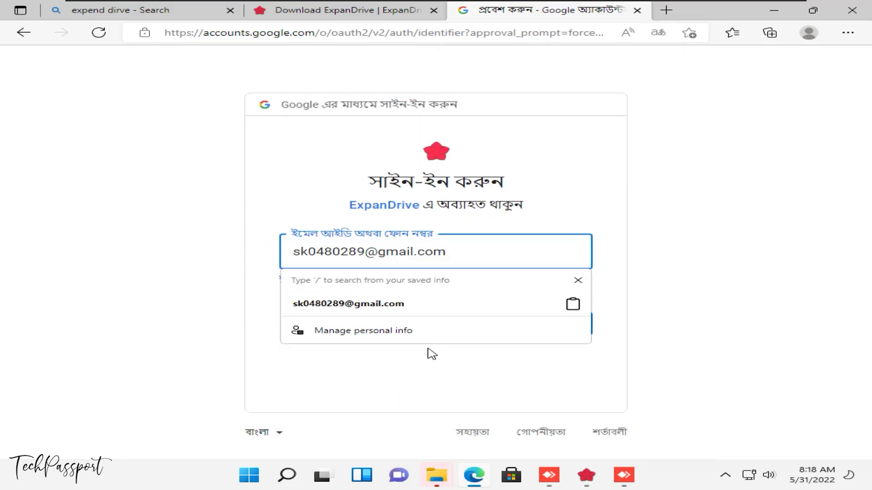
{"action": "left_click", "coordinate": [434, 304]}
{"action": "left_click", "coordinate": [543, 323]}
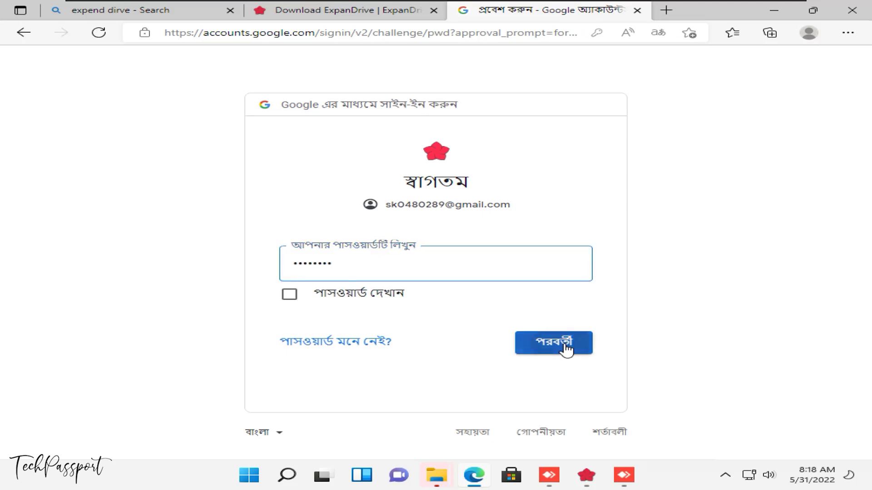
{"action": "left_click", "coordinate": [562, 343]}
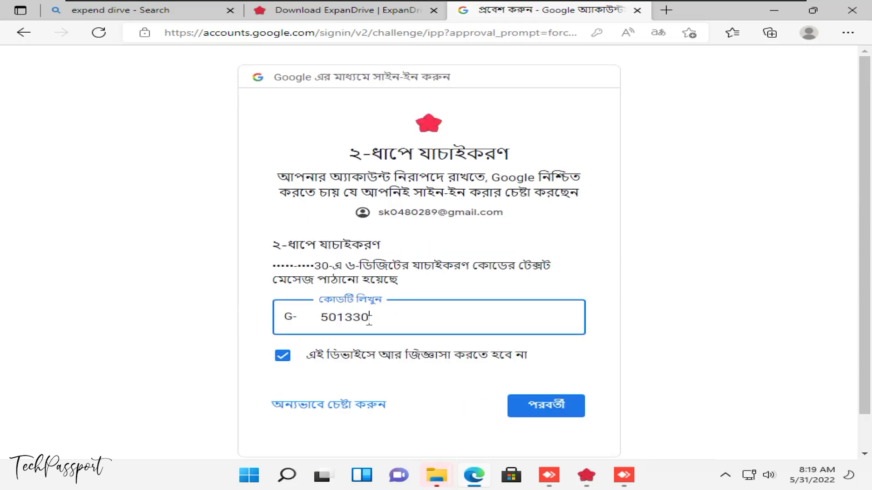
{"action": "left_click", "coordinate": [545, 405]}
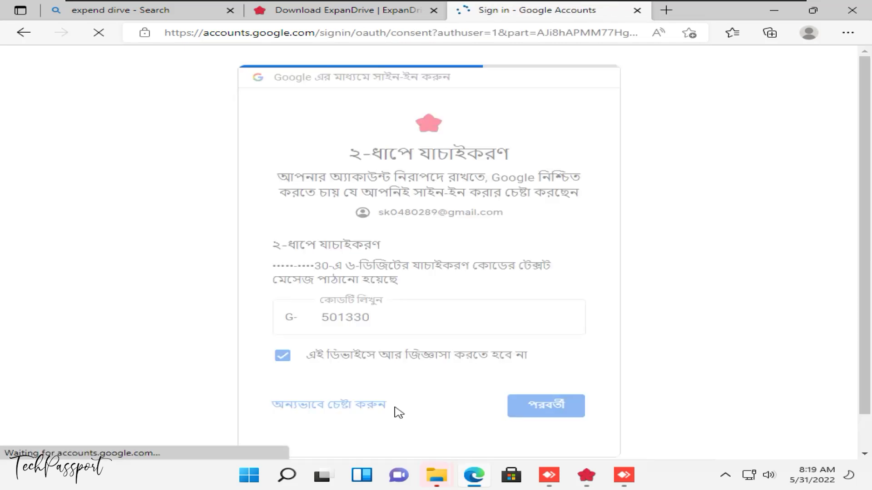
{"action": "left_click", "coordinate": [508, 433]}
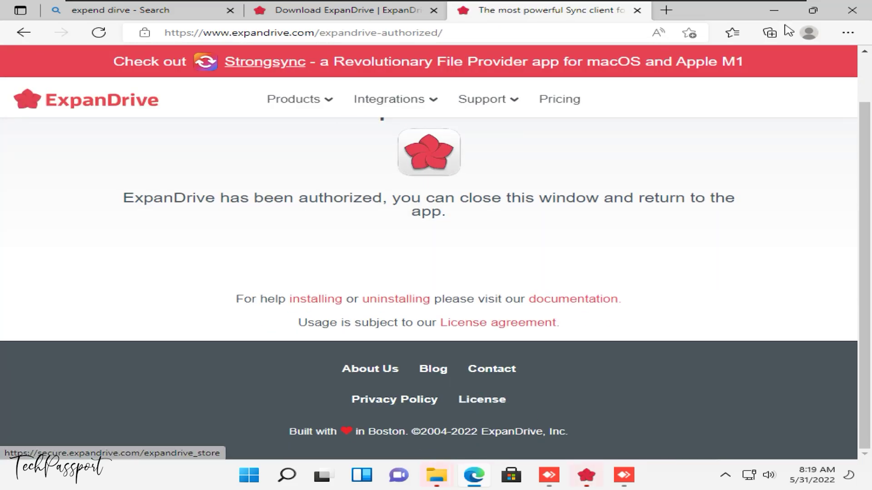
- Save the second Google Drive connection in ExpanDrive so it mounts as drive Y:
{"action": "left_click", "coordinate": [774, 10]}
{"action": "left_click", "coordinate": [653, 346]}
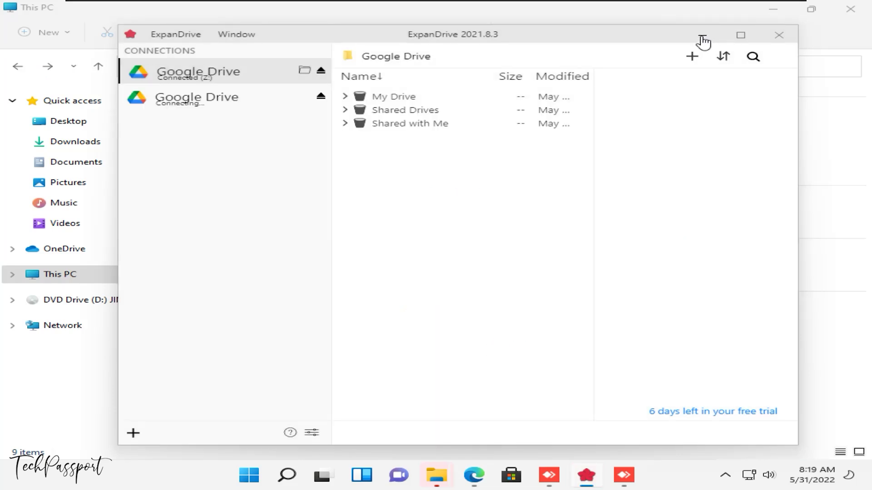
- Check This PC lists Google Drive Y: and Z:, and view the folders inside Y:
{"action": "double_click", "coordinate": [218, 102]}
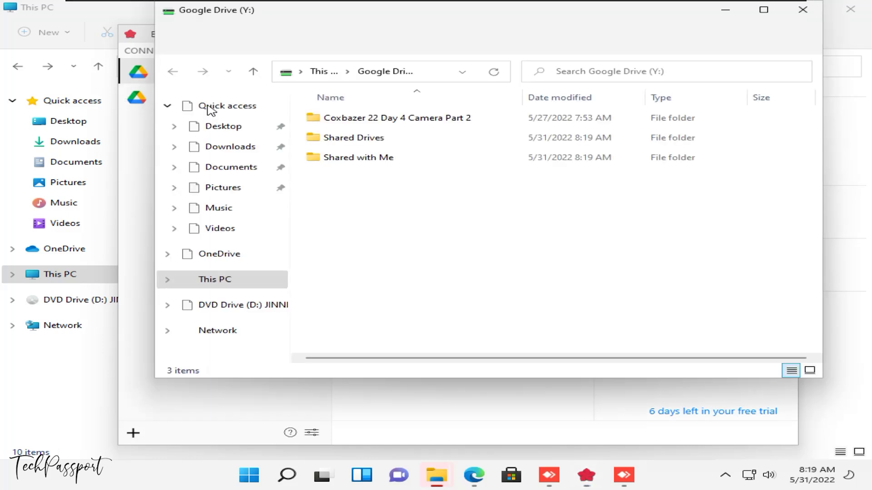
{"action": "left_click", "coordinate": [214, 279]}
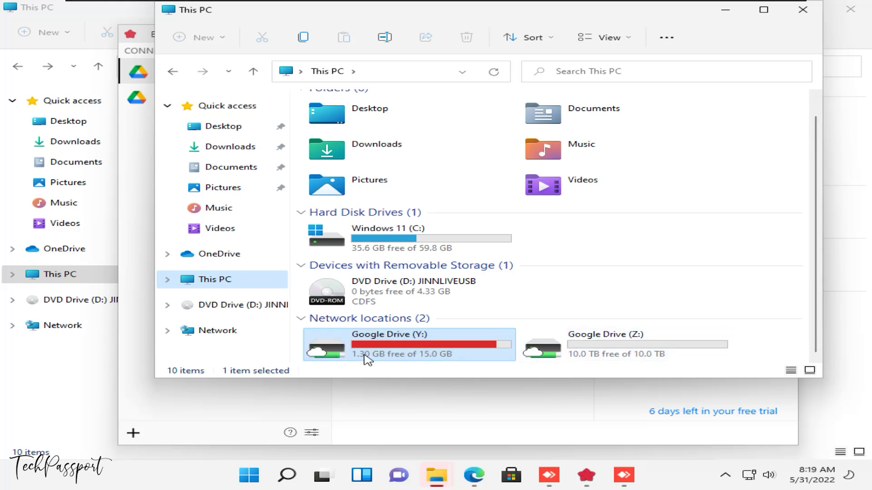
{"action": "double_click", "coordinate": [450, 344]}
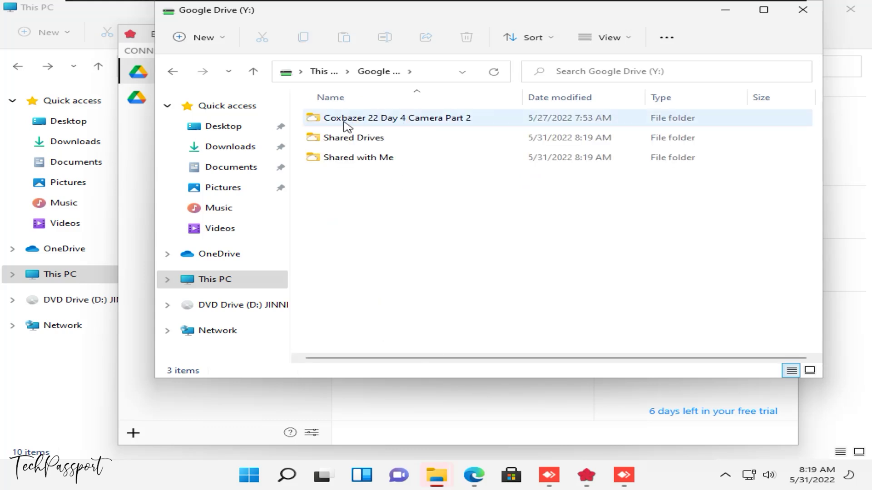
{"action": "left_click", "coordinate": [321, 72]}
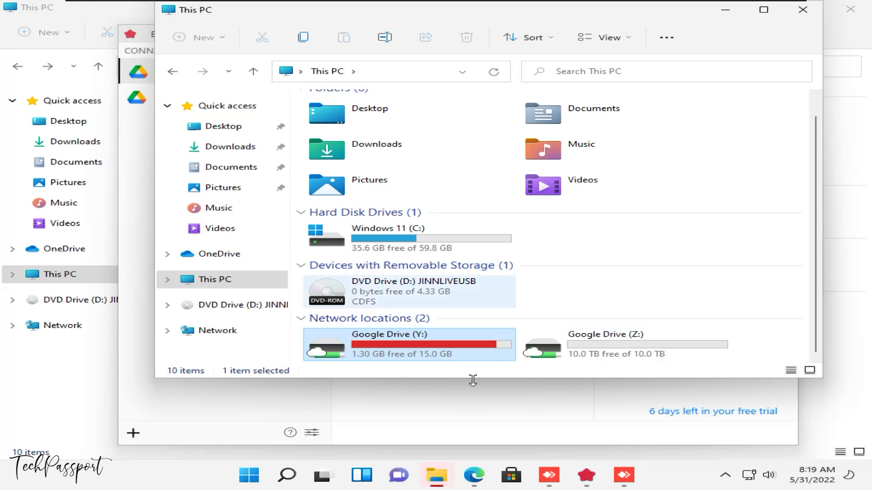
{"action": "left_click", "coordinate": [757, 357]}
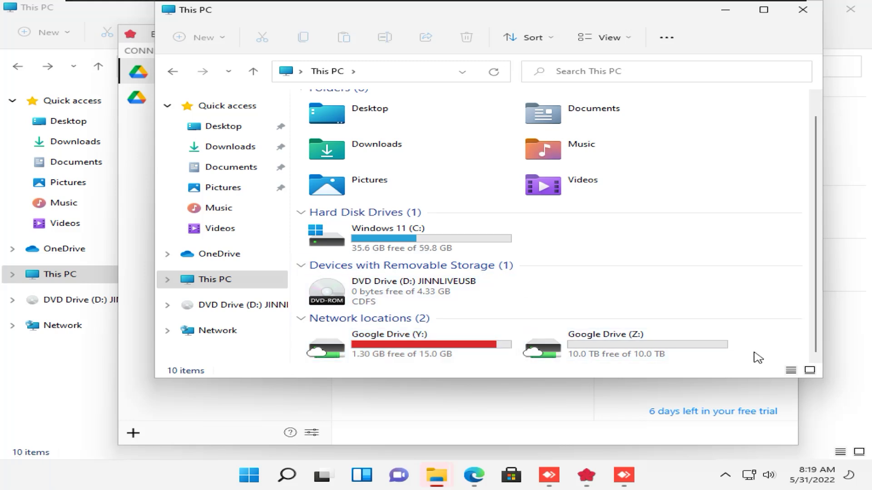